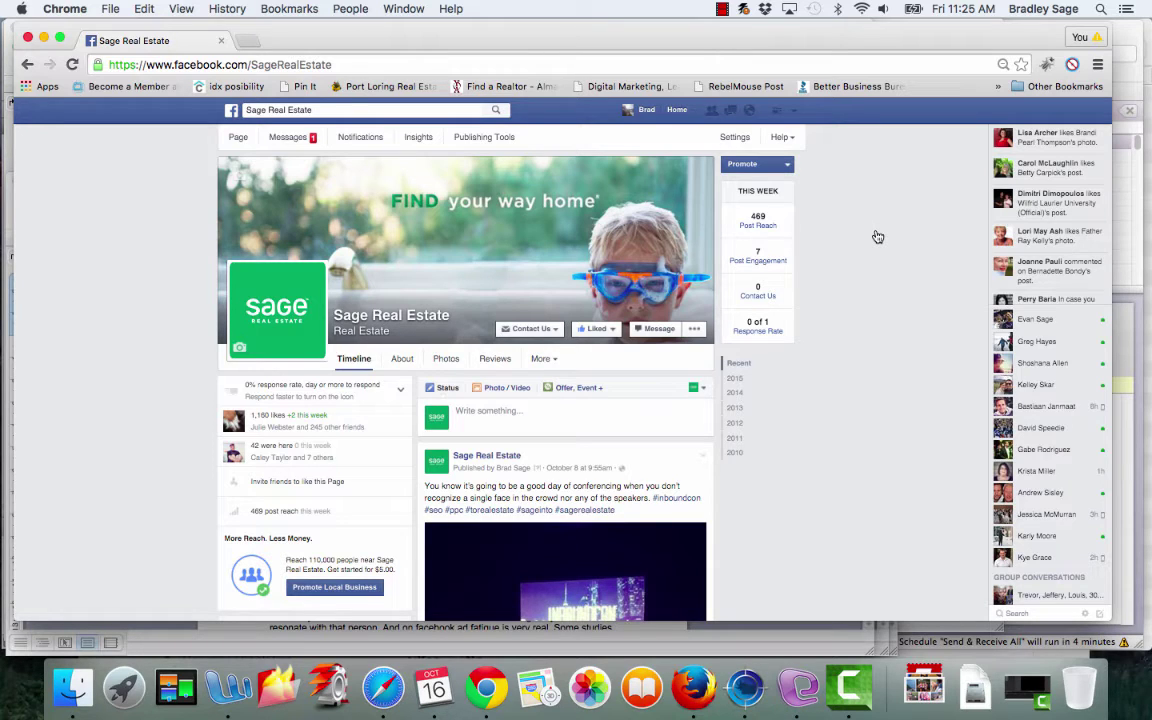
pyautogui.click(794, 113)
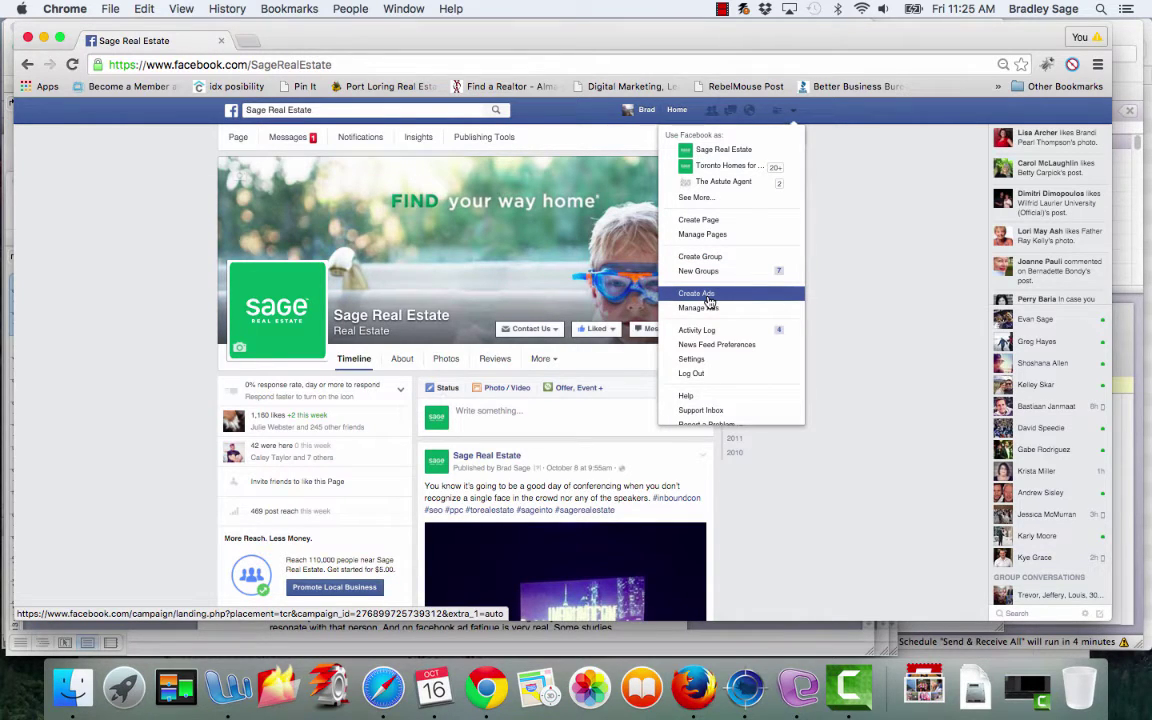
pyautogui.click(864, 231)
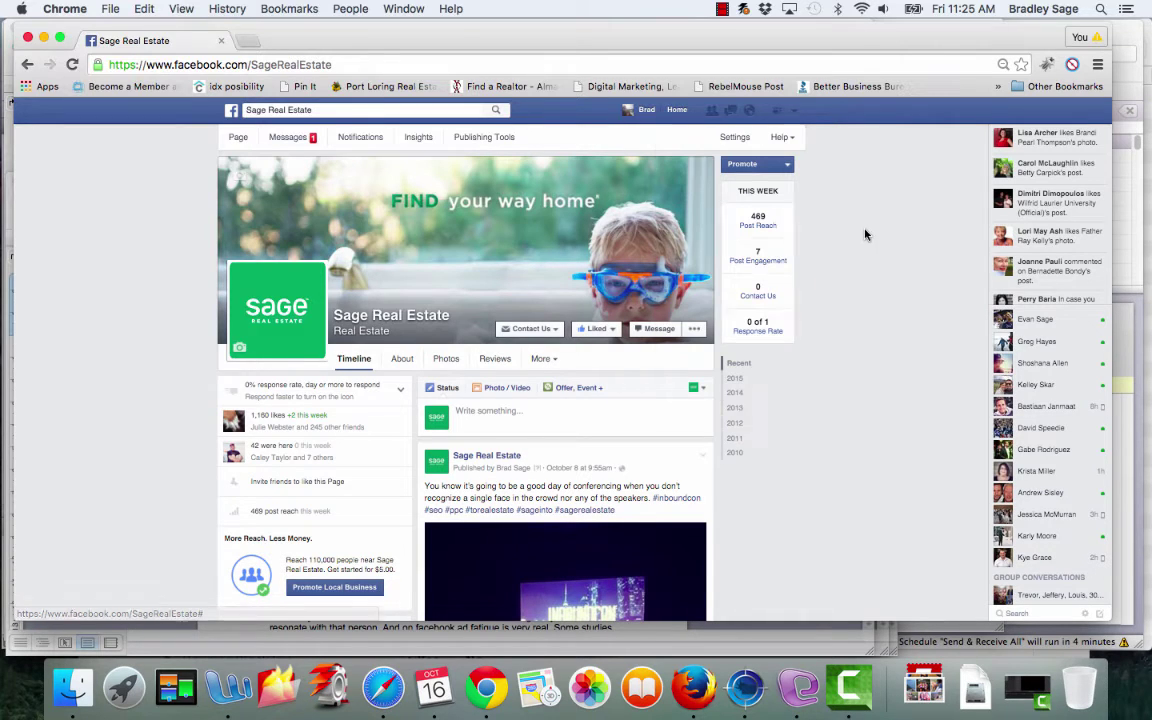
# Step: Go to facebook.com/business/ and start creating a new ad
pyautogui.click(256, 64)
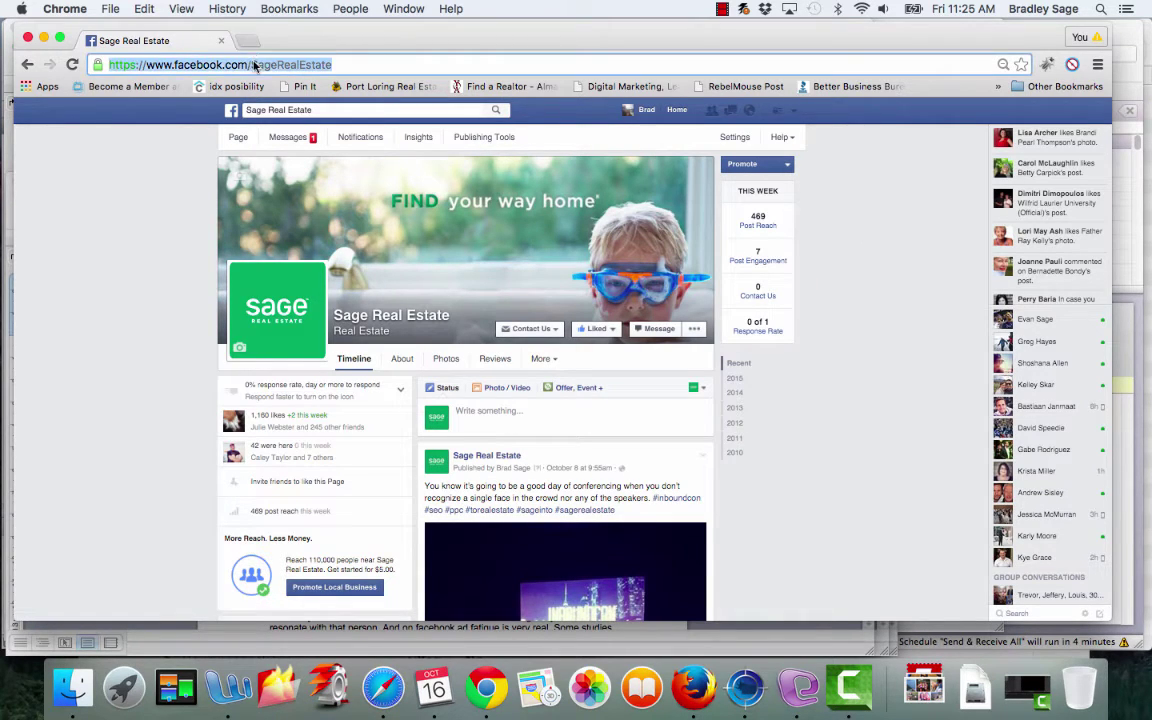
pyautogui.click(247, 64)
pyautogui.moveTo(250, 64); pyautogui.dragTo(368, 64)
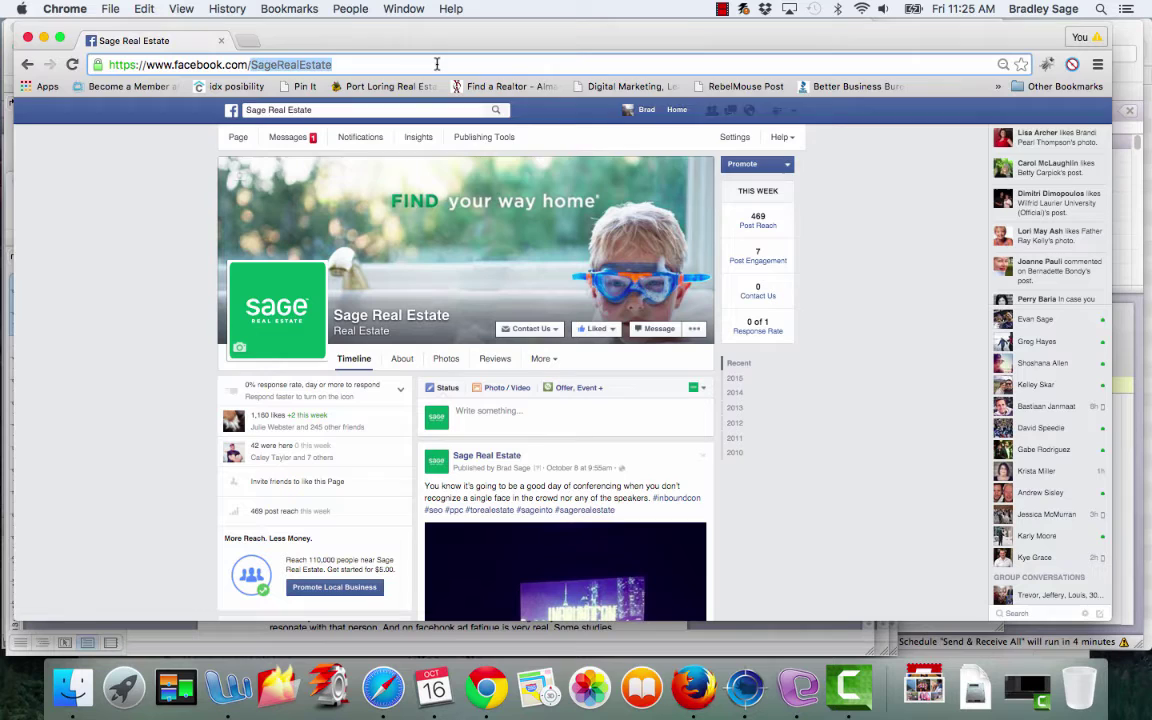
pyautogui.write('bus')
pyautogui.press('Down')
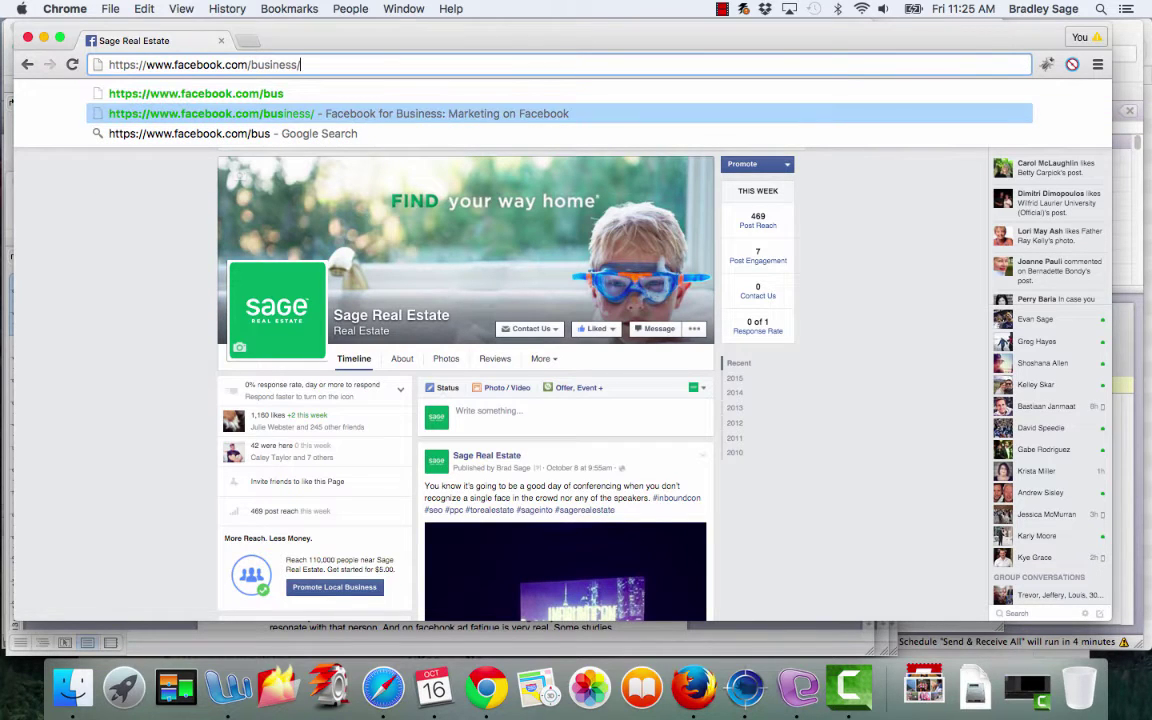
pyautogui.press('Return')
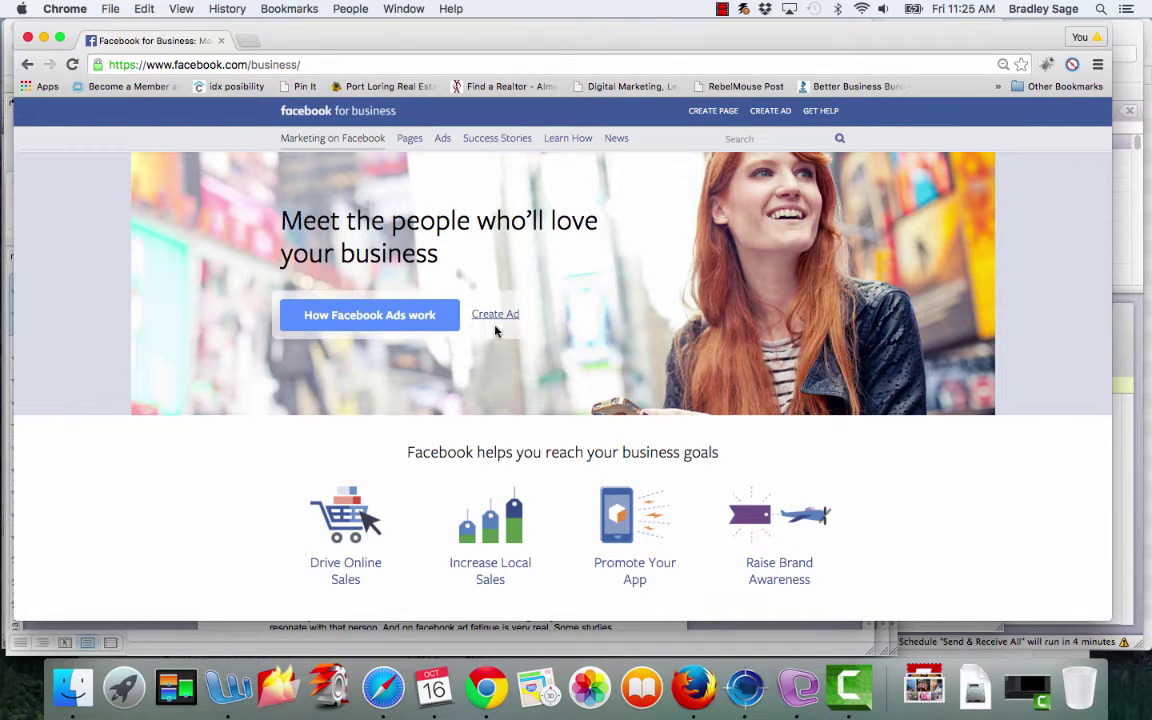
pyautogui.click(496, 318)
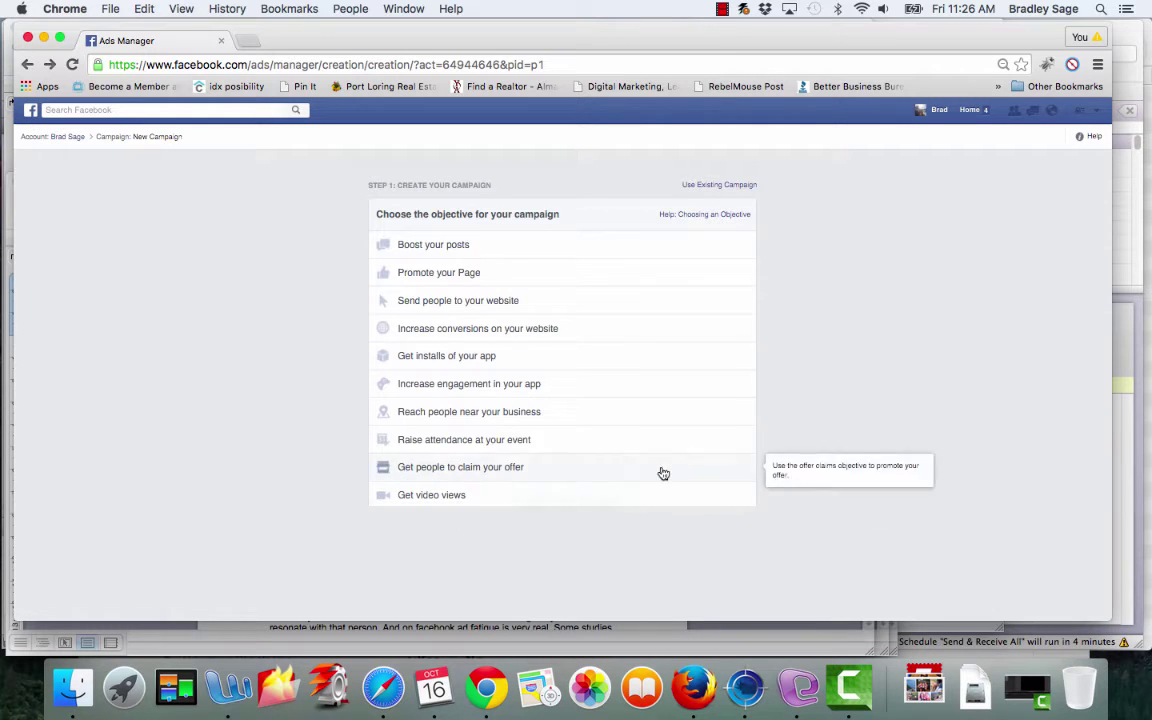
# Step: Choose the "Boost your posts" campaign objective and pick the Sage Real Estate page for it
pyautogui.click(446, 252)
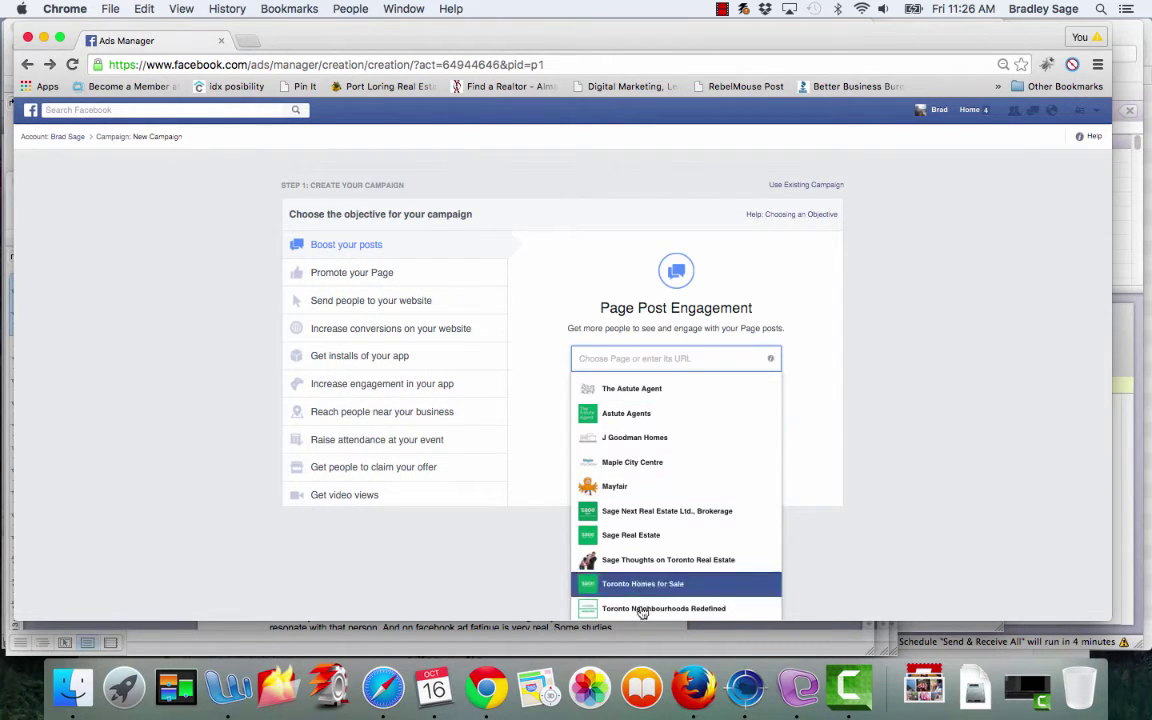
pyautogui.scroll(-1, 645, 470)
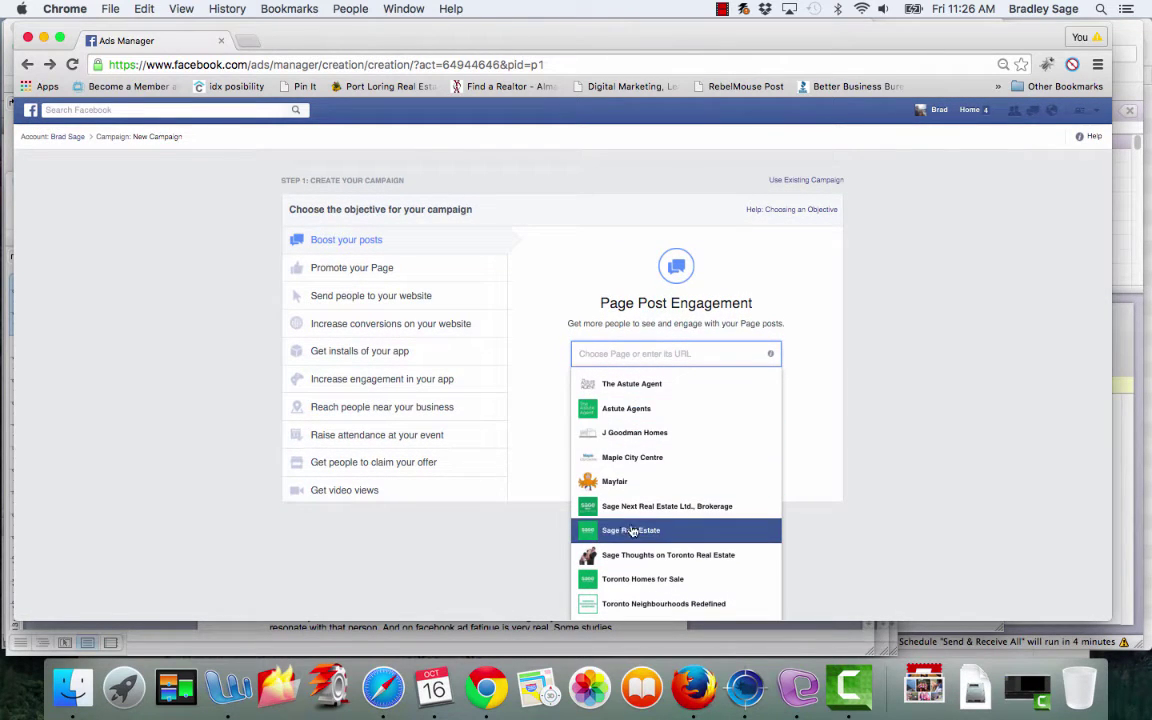
pyautogui.click(625, 530)
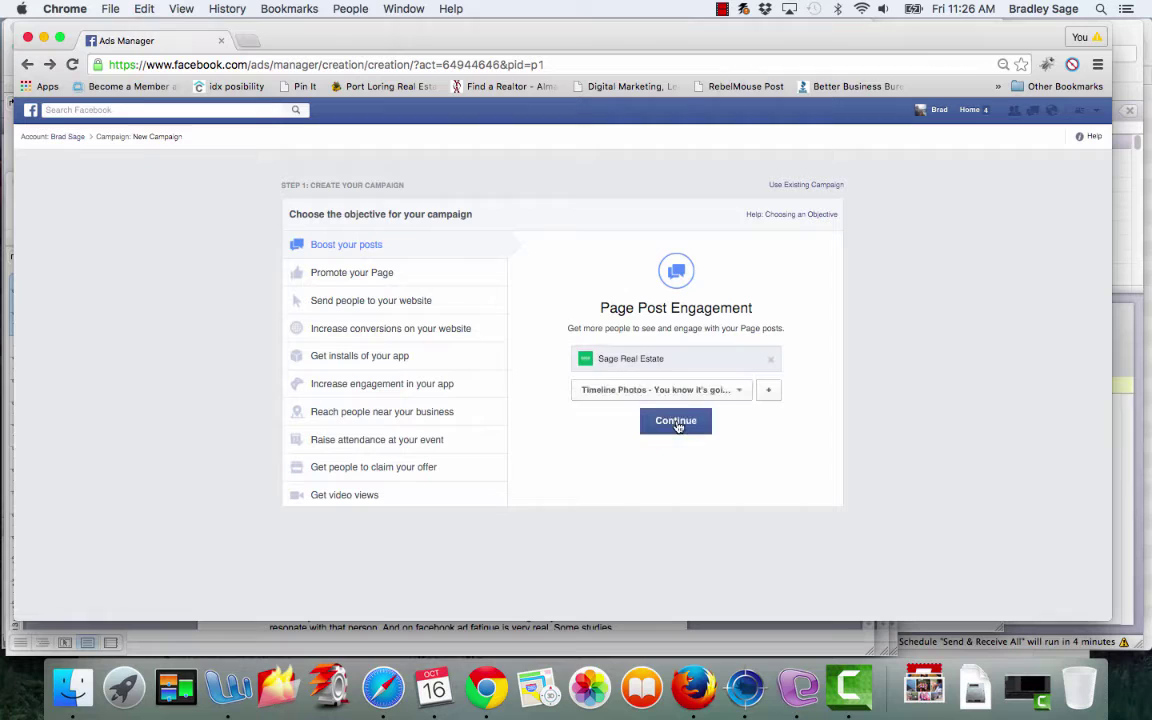
# Step: Select the post "The Perfect Way to Spend a Day in Lytton Park" for boosting and continue to the ad set settings
pyautogui.click(738, 392)
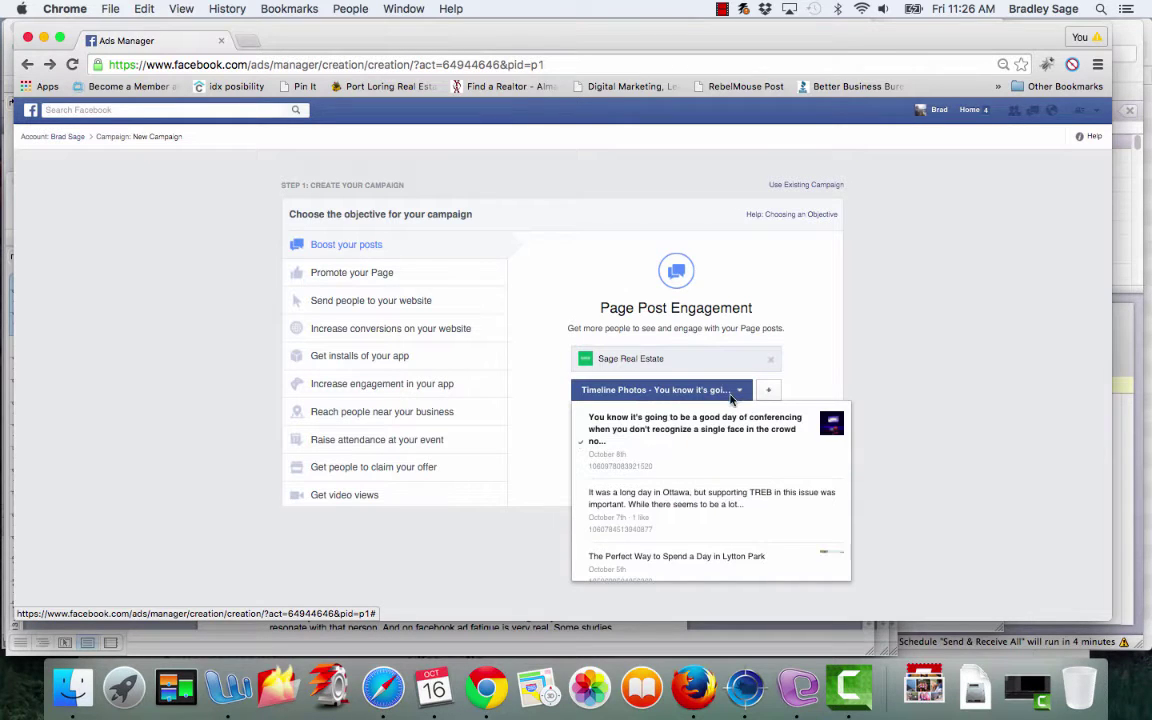
pyautogui.scroll(-2, 700, 510)
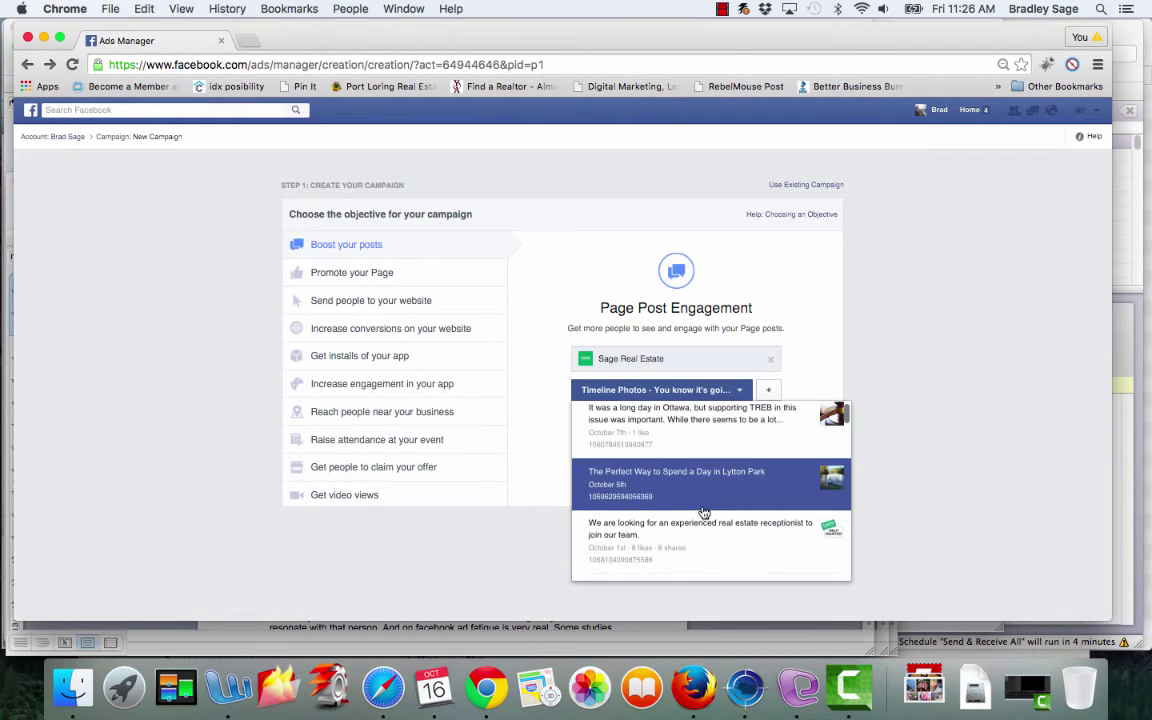
pyautogui.click(728, 486)
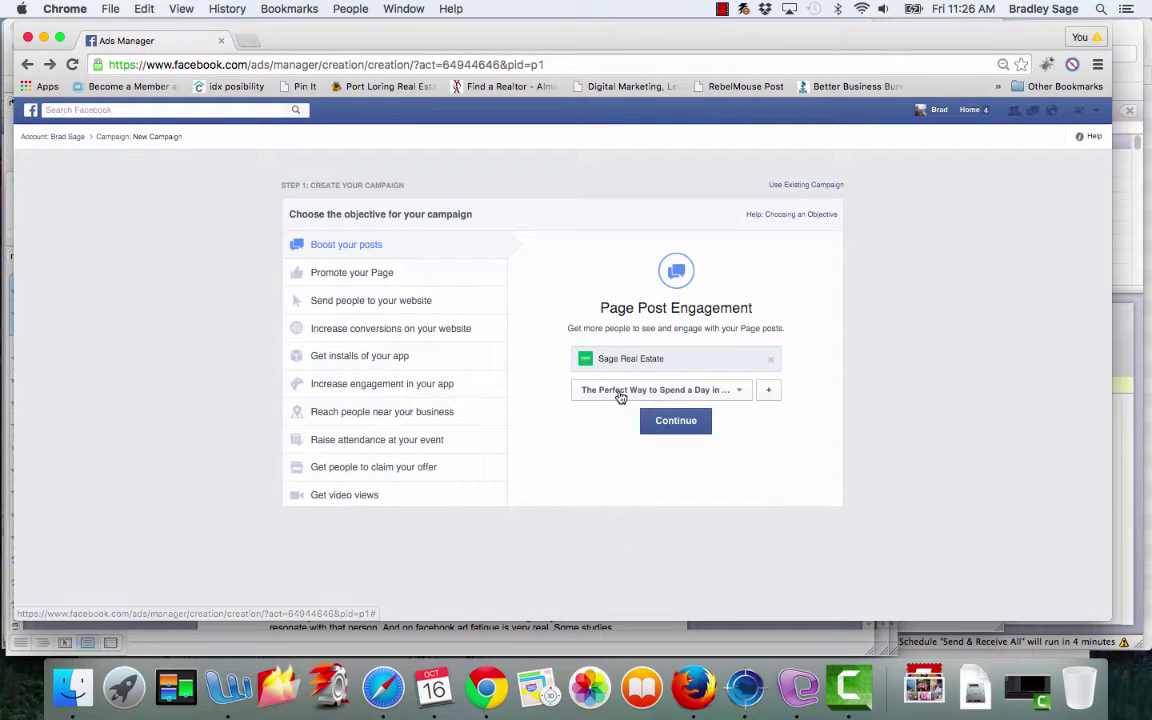
pyautogui.click(684, 424)
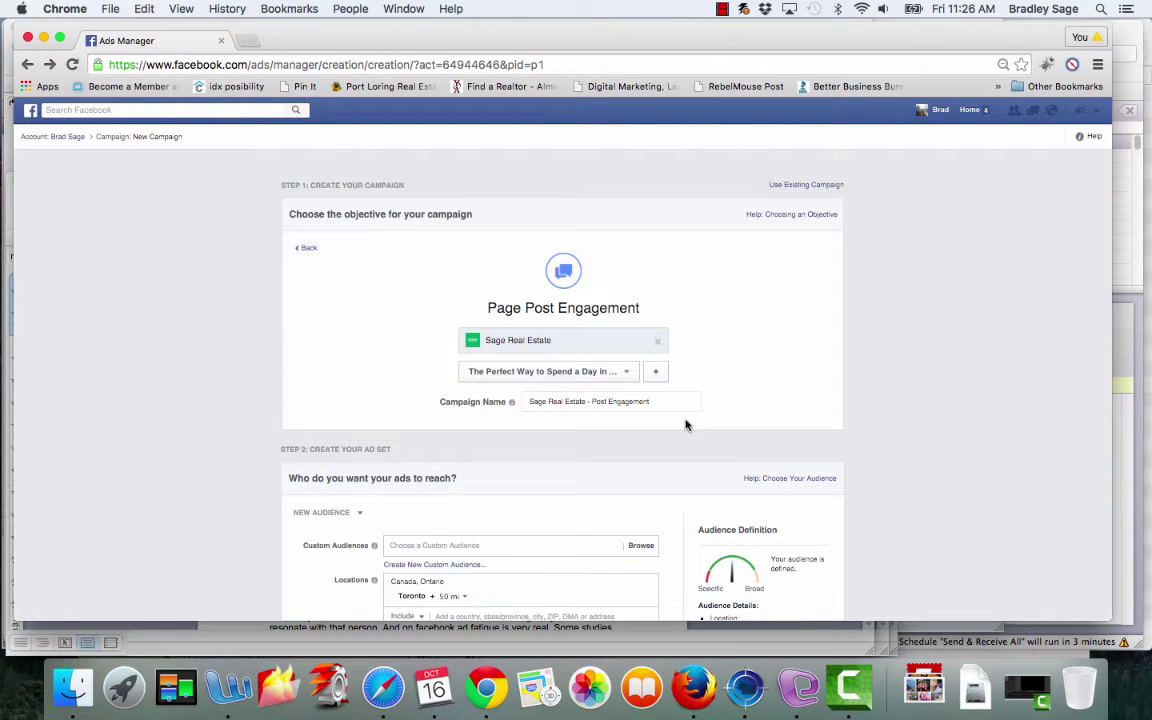
# Step: Replace the Toronto location in the audience with the postal code area M4R, Toronto, Ontario, Canada
pyautogui.scroll(-3, 953, 419)
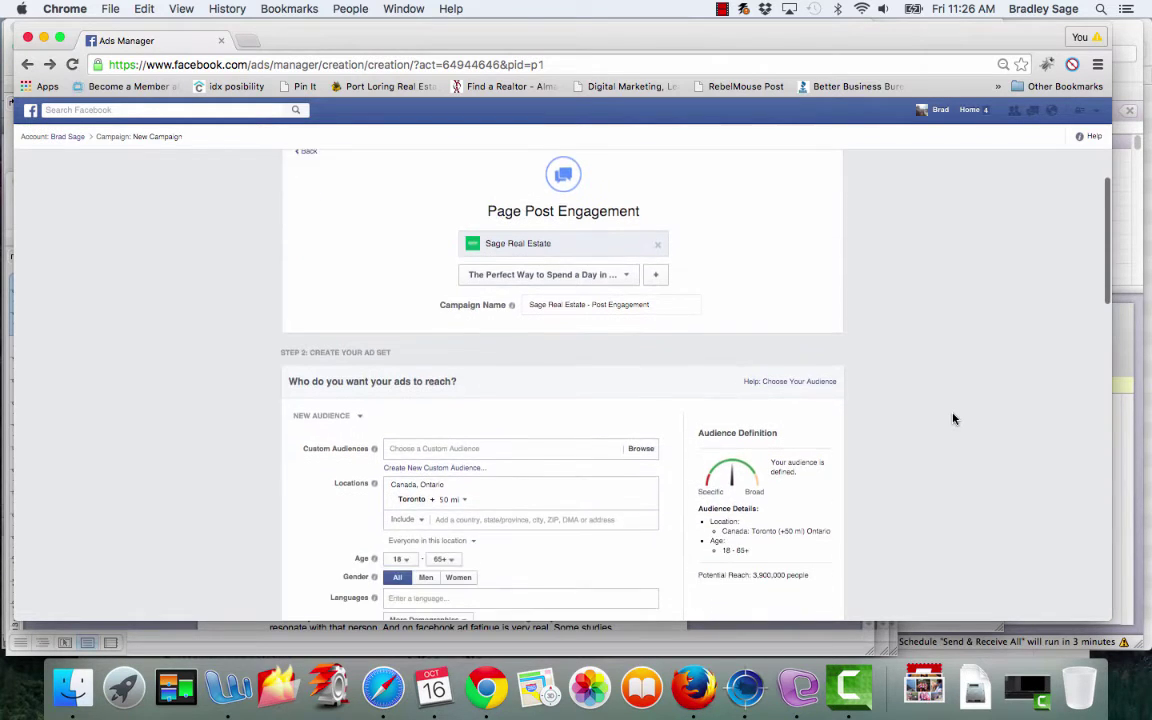
pyautogui.scroll(-2, 953, 419)
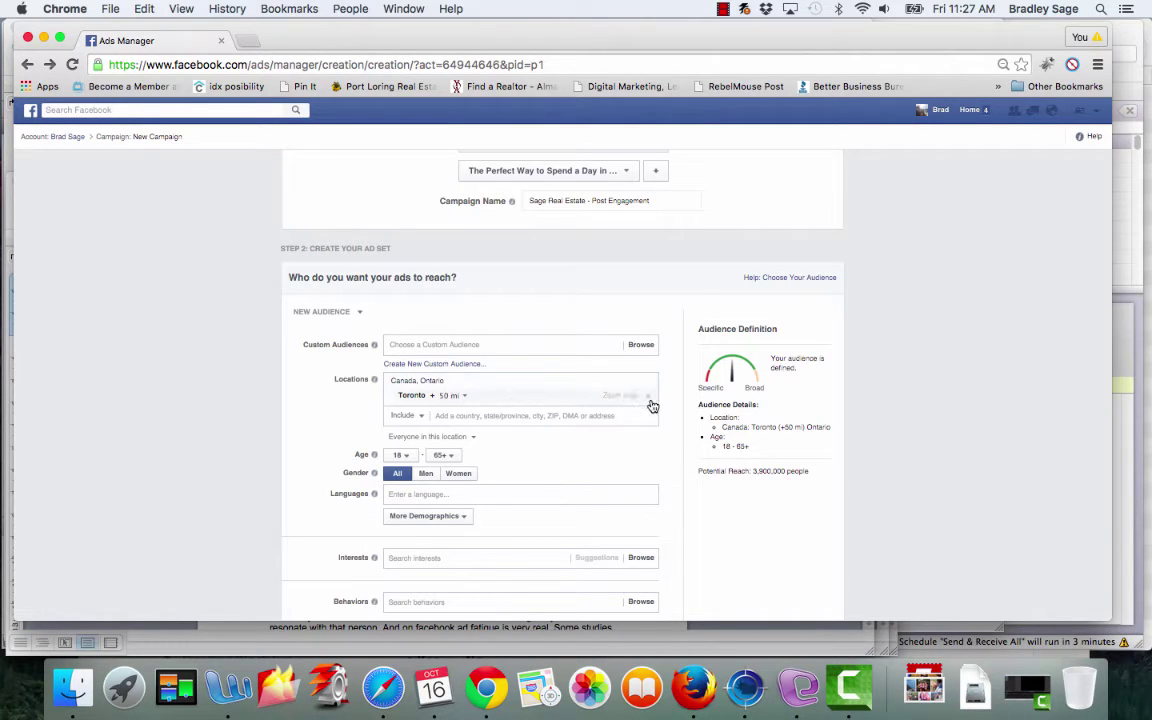
pyautogui.click(650, 402)
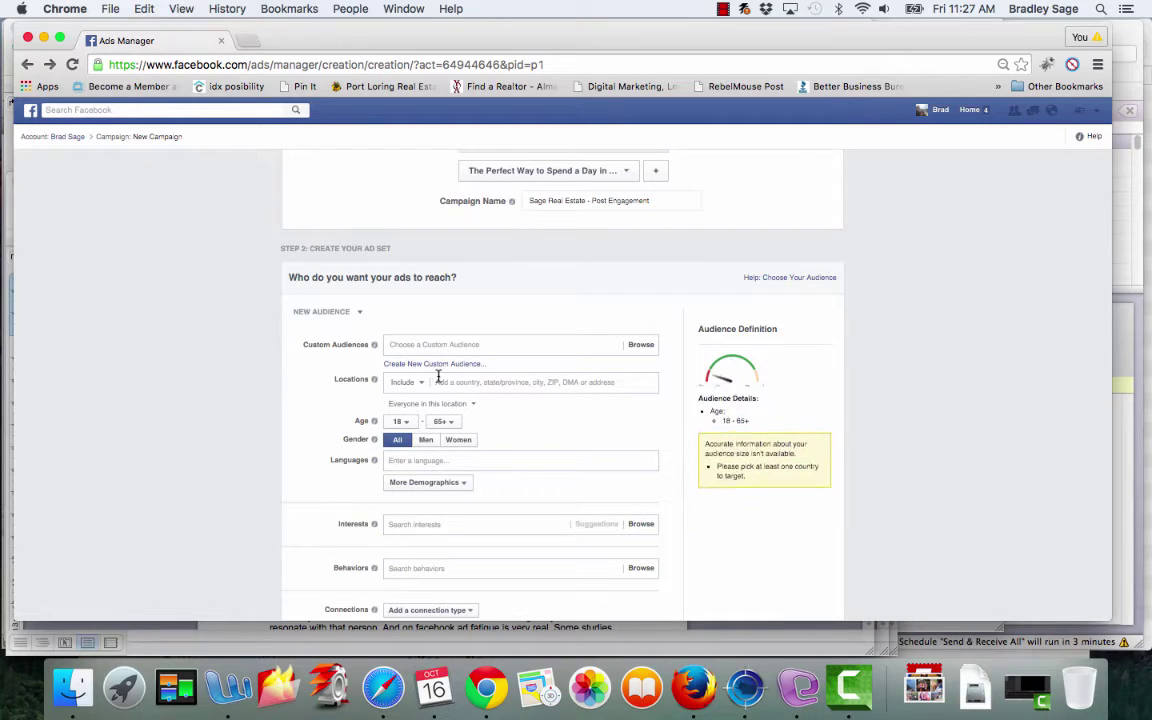
pyautogui.click(470, 383)
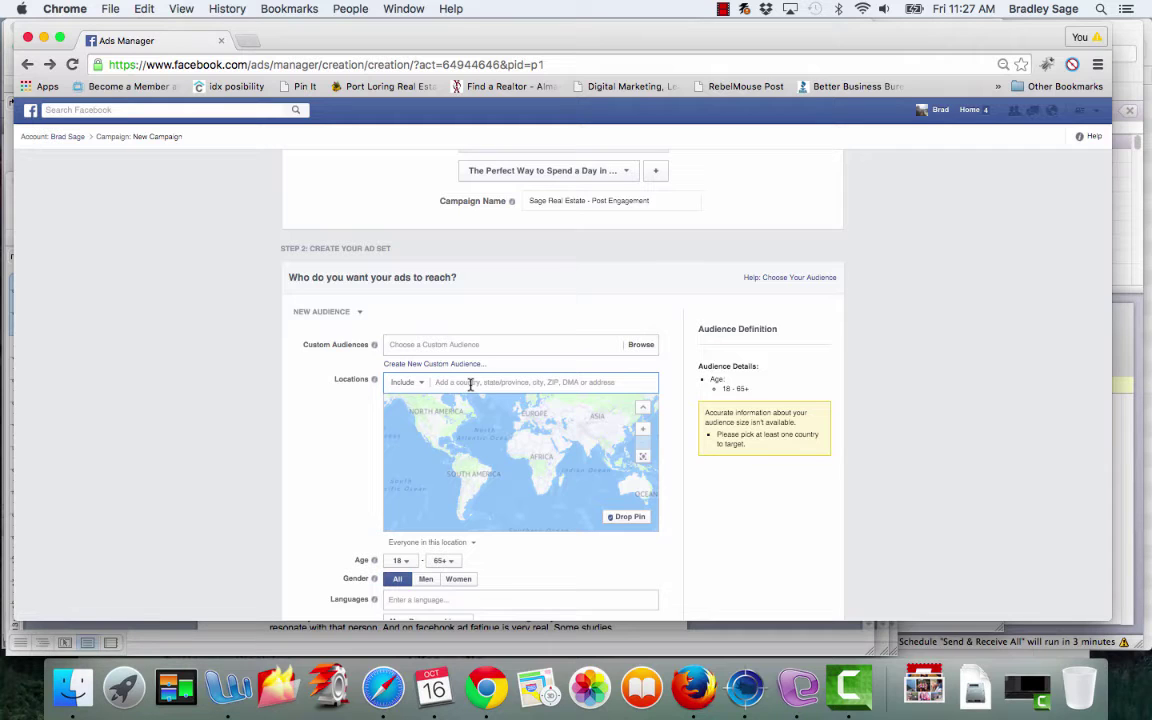
pyautogui.click(470, 385)
pyautogui.write('m4')
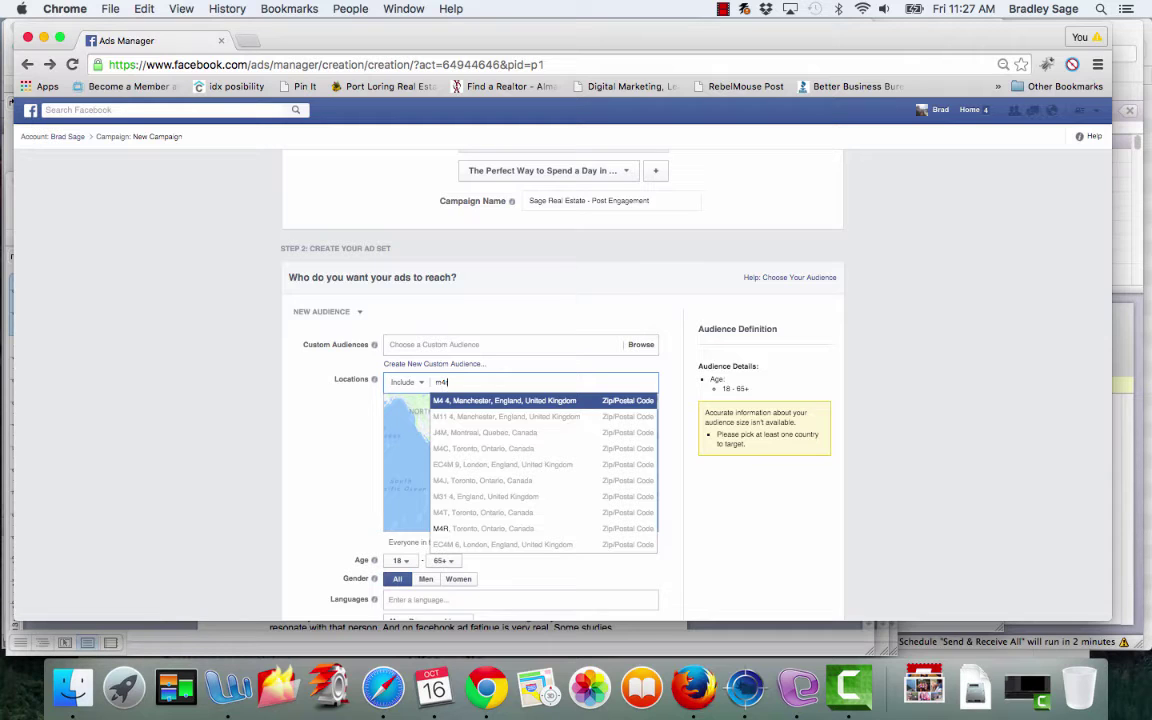
pyautogui.write('r tor')
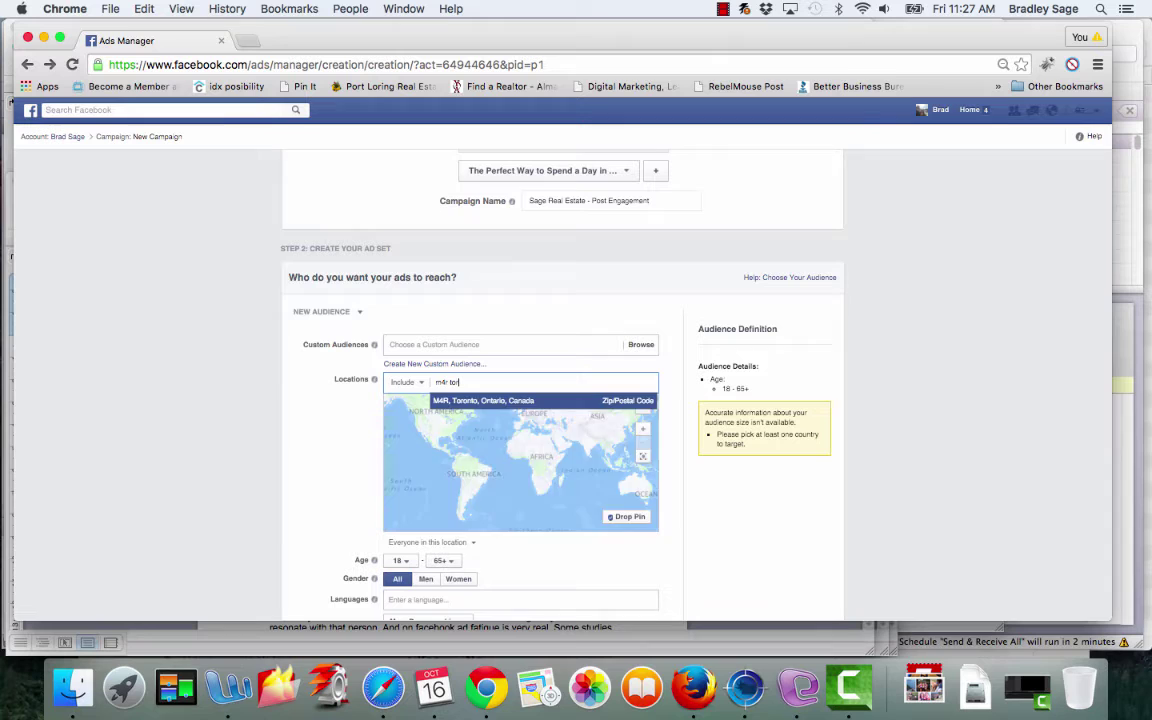
pyautogui.click(445, 401)
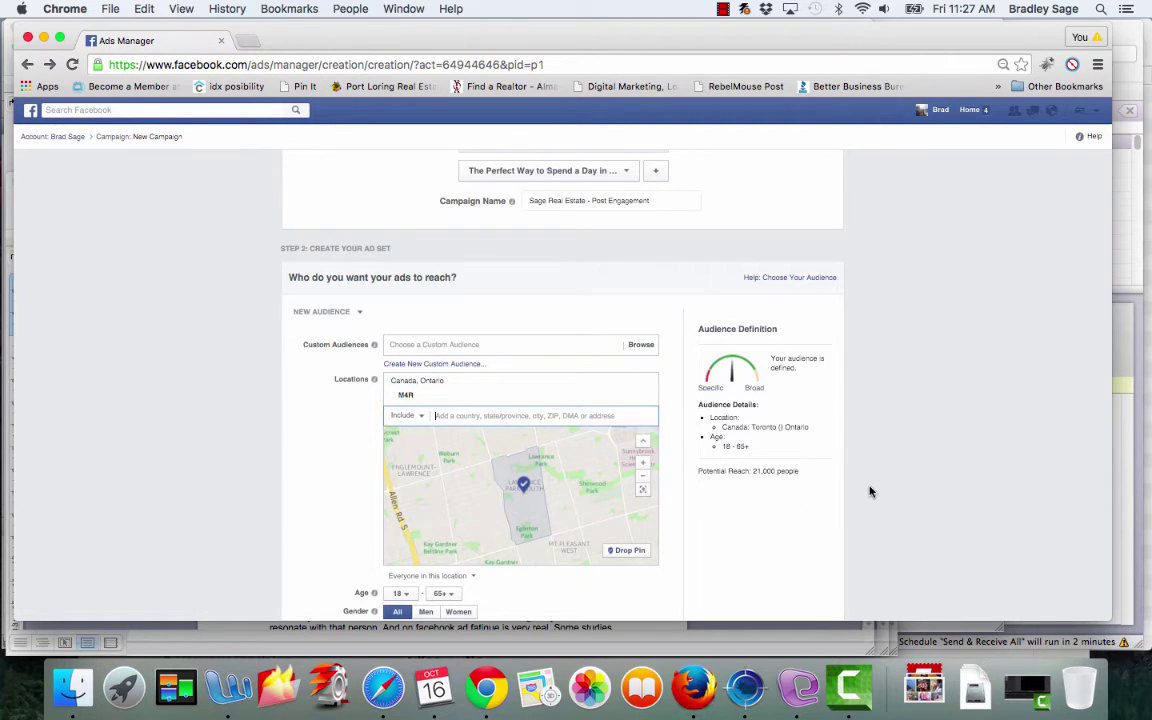
# Step: Set the audience's minimum age to 40 and highlight the potential reach figure
pyautogui.scroll(-3, 869, 491)
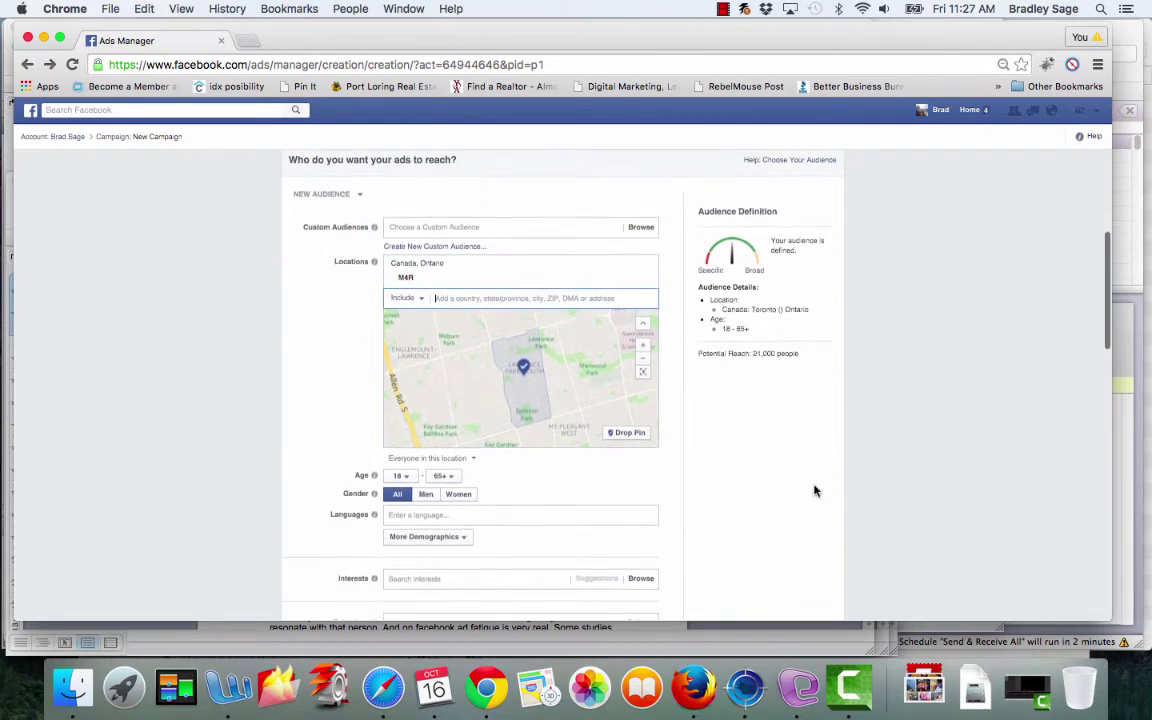
pyautogui.scroll(-1, 815, 491)
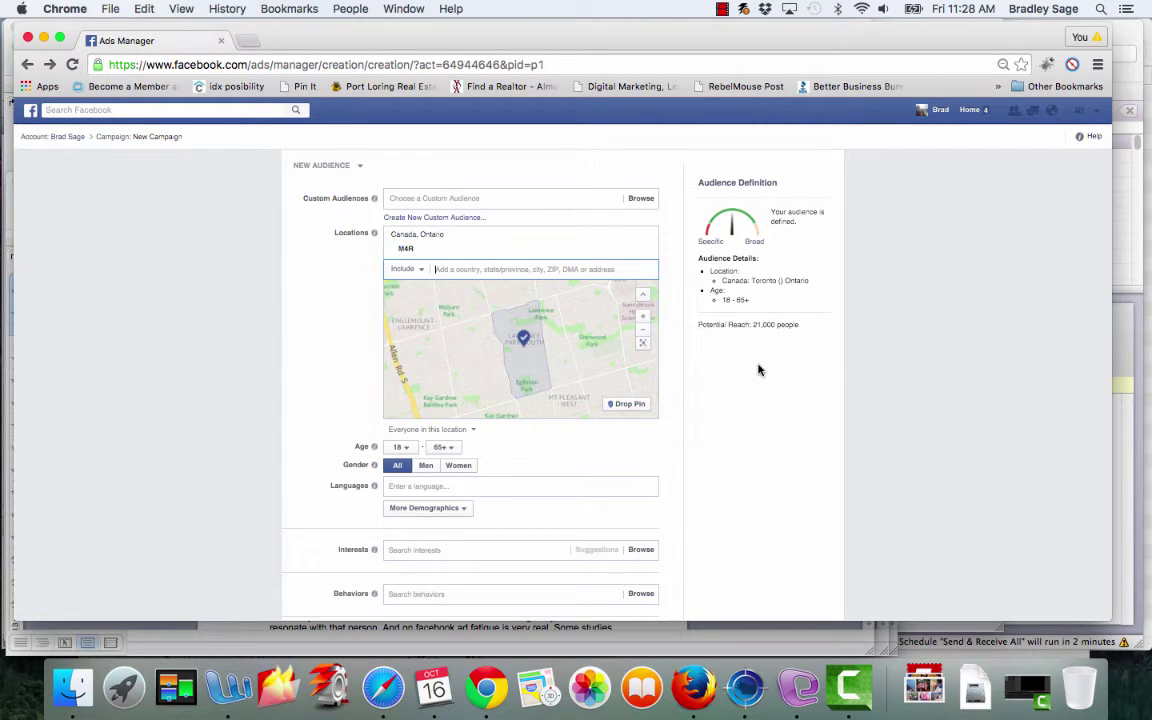
pyautogui.click(406, 449)
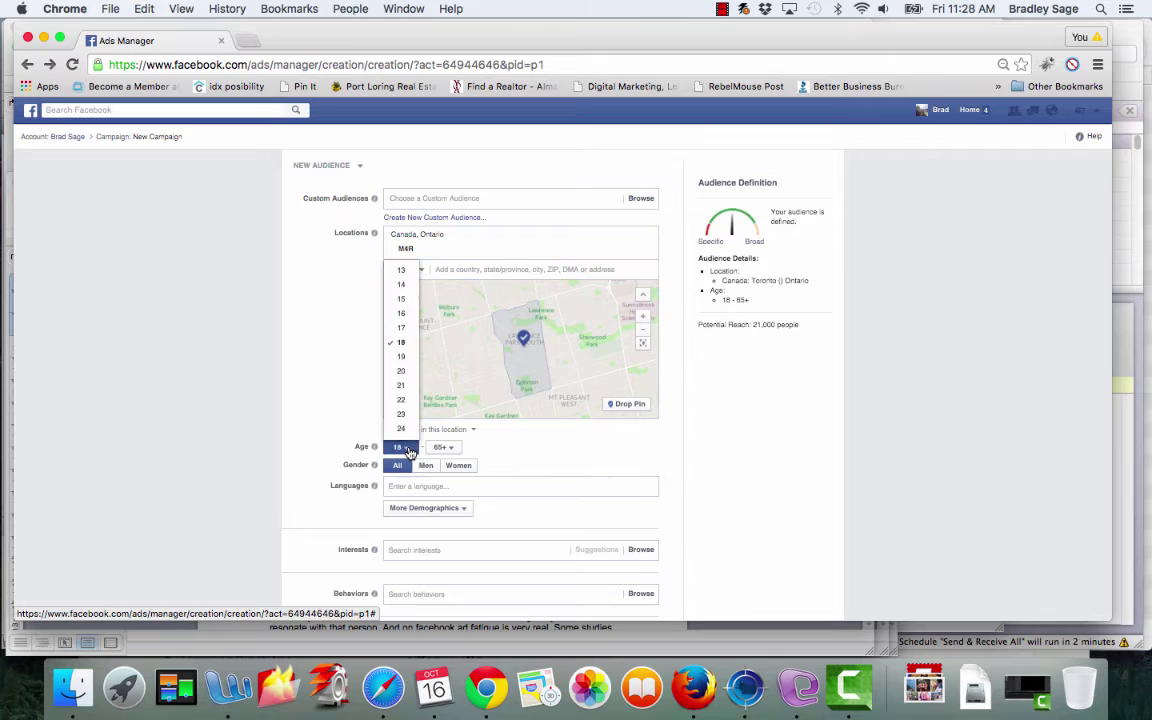
pyautogui.scroll(-5, 402, 418)
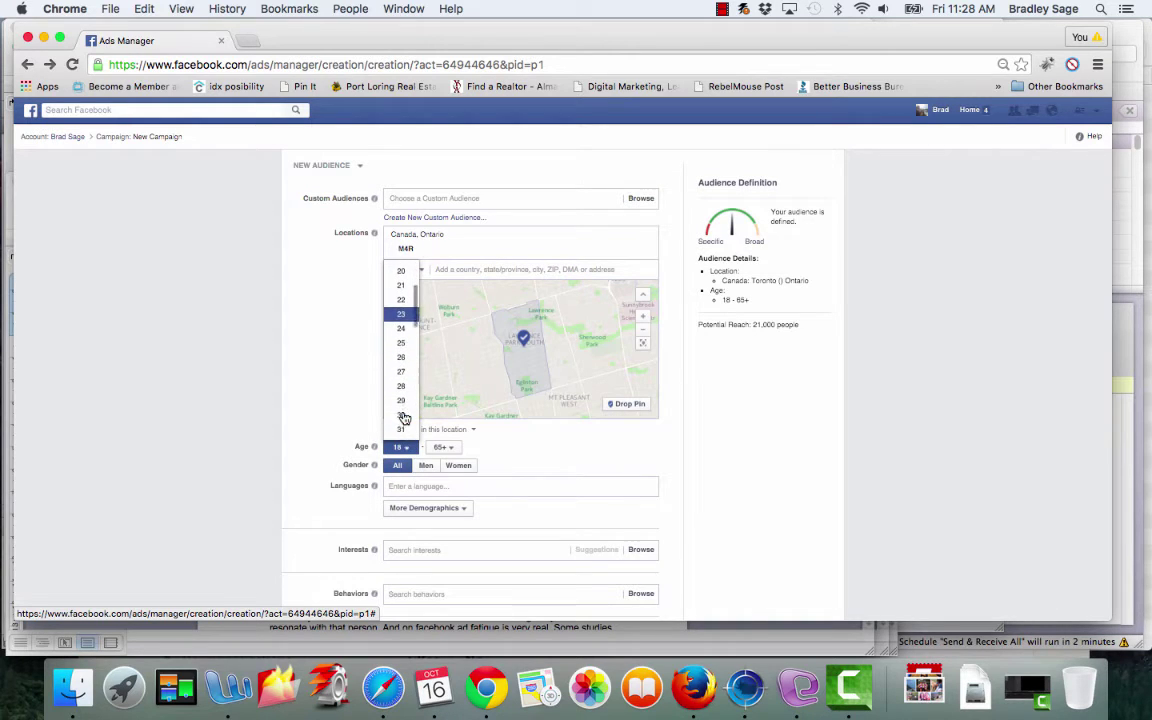
pyautogui.scroll(-4, 403, 418)
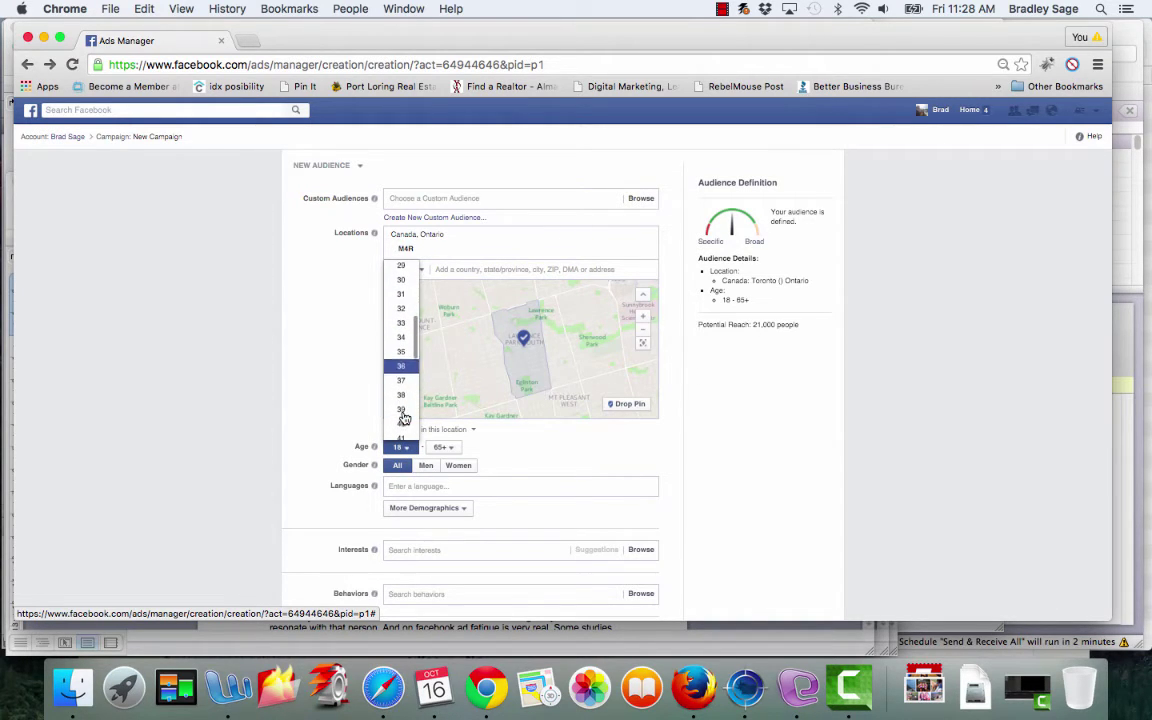
pyautogui.scroll(-2, 402, 405)
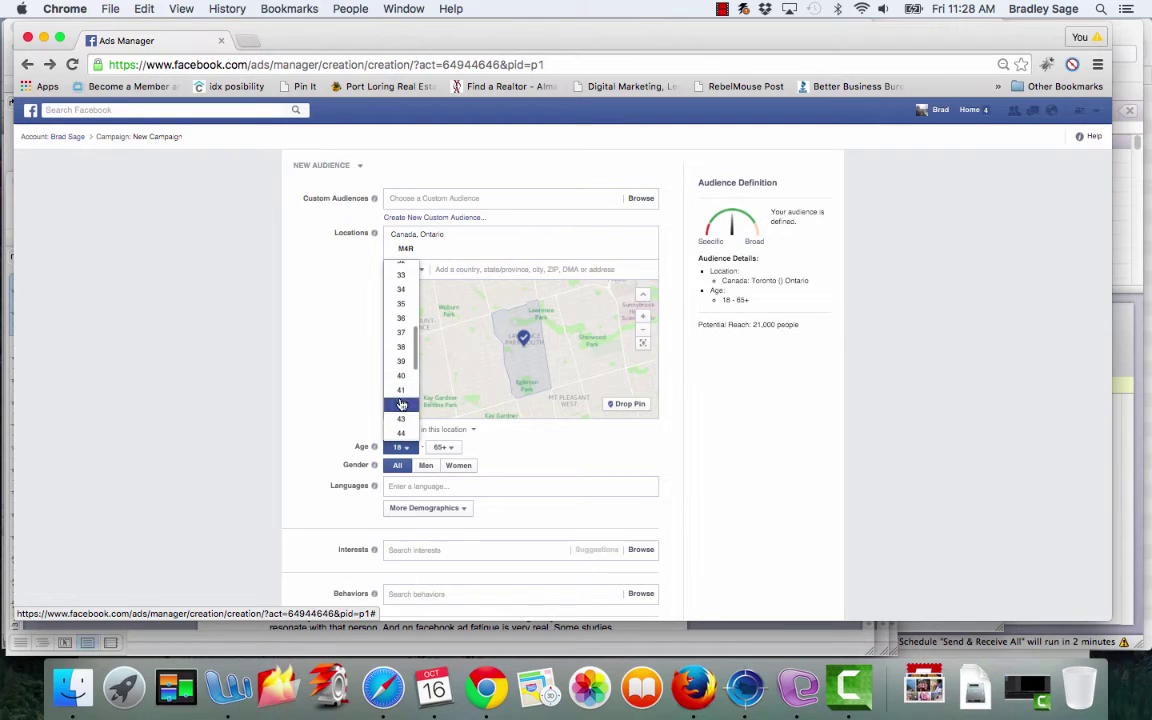
pyautogui.click(402, 378)
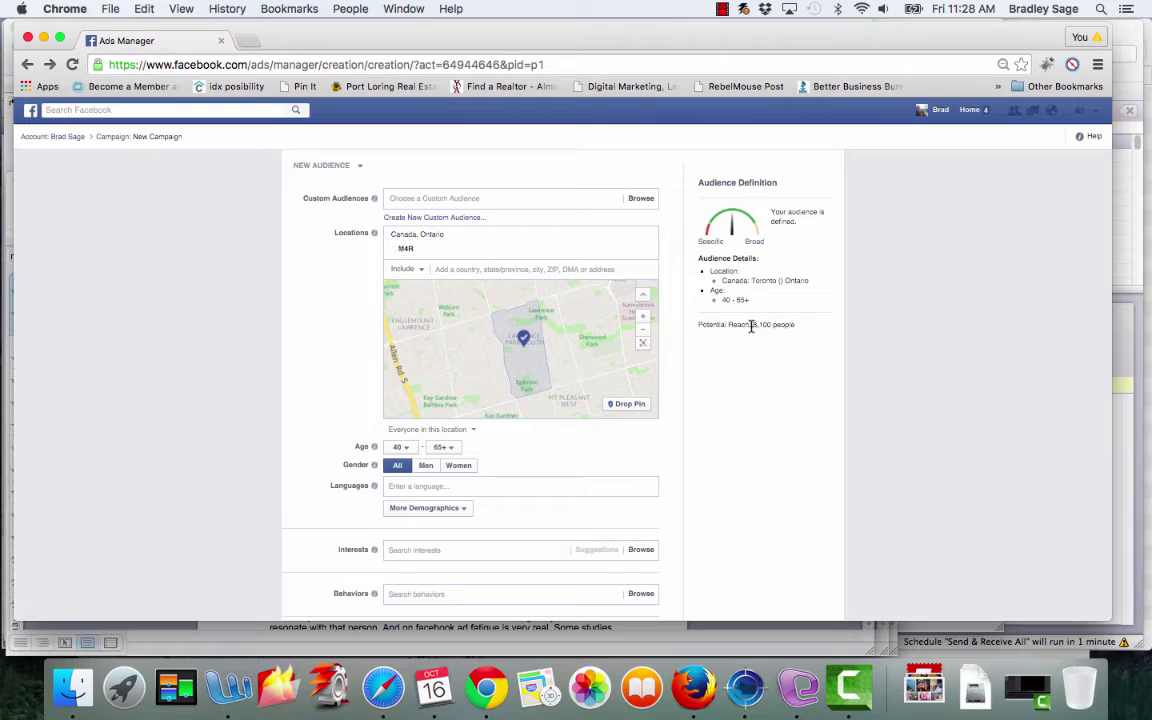
pyautogui.moveTo(754, 327); pyautogui.dragTo(778, 327)
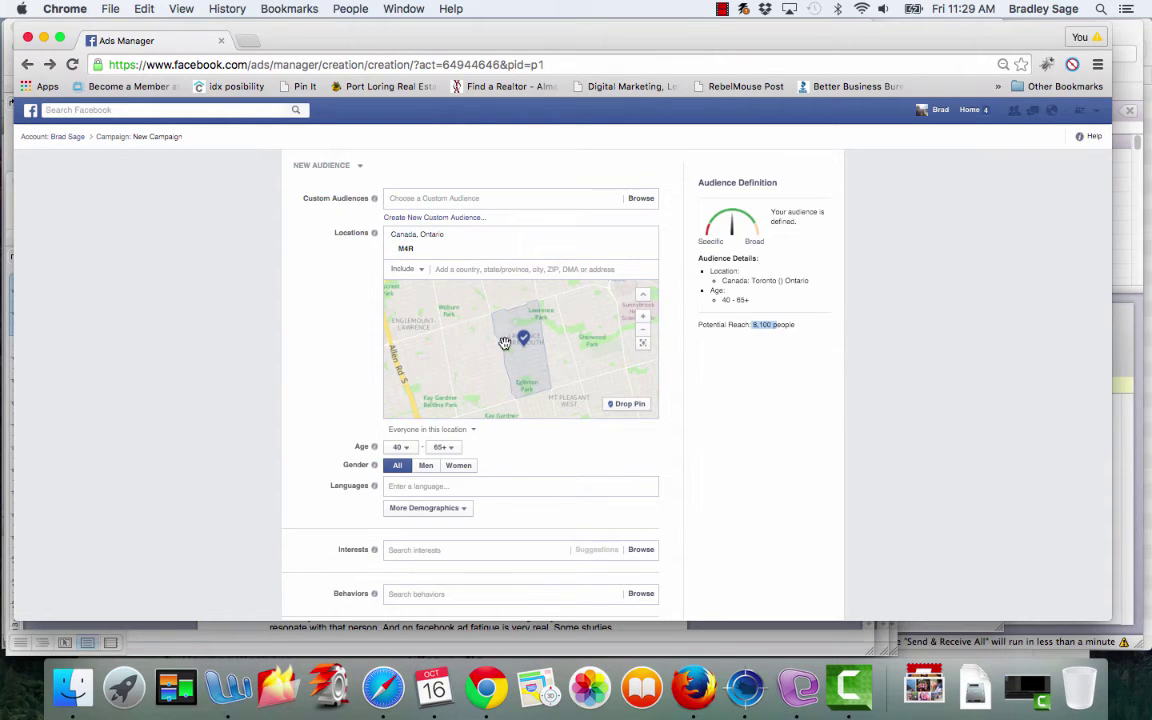
# Step: Set the ad set's daily budget to $5.00
pyautogui.scroll(-3, 249, 379)
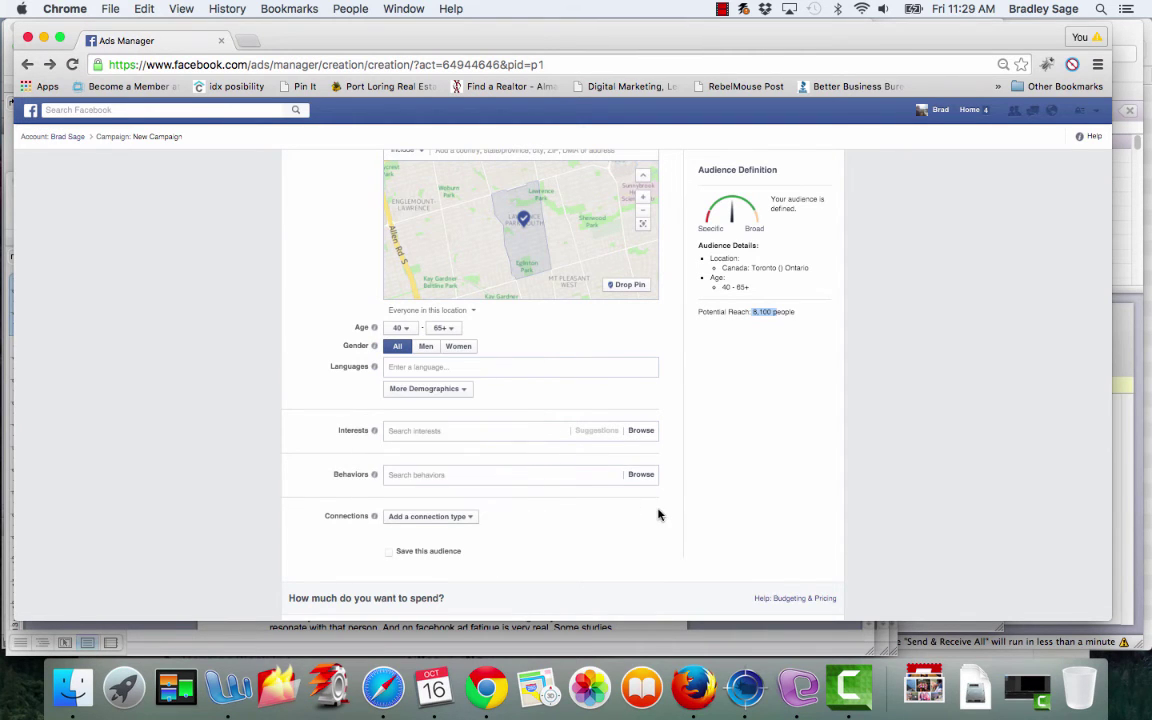
pyautogui.scroll(-4, 658, 514)
pyautogui.scroll(-4, 658, 514)
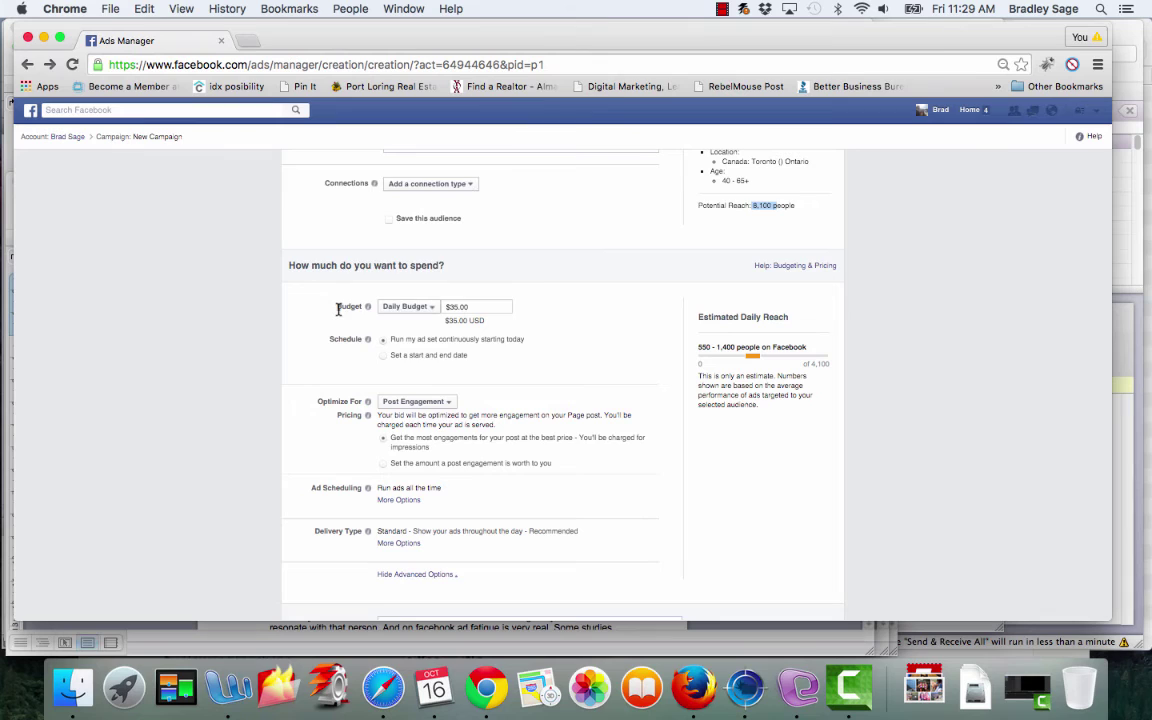
pyautogui.tripleClick(478, 303)
pyautogui.write('5.00')
pyautogui.click(559, 371)
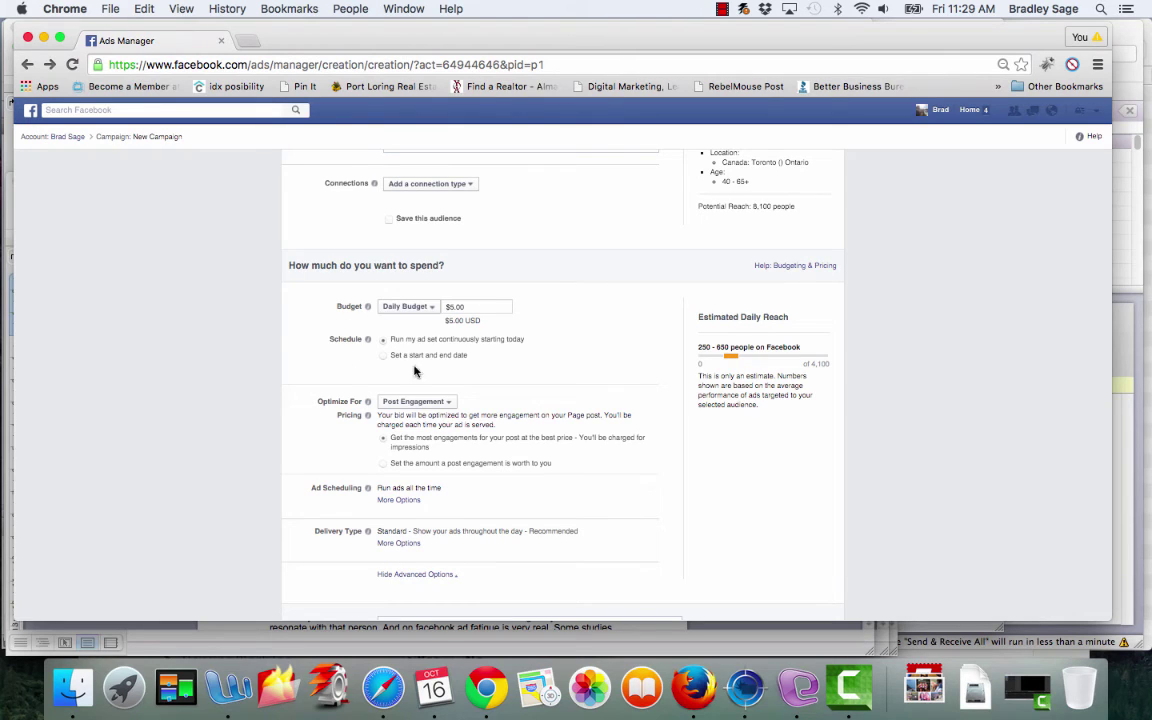
# Step: Schedule the ad set with a start and end date, ending it on 10/19/2015
pyautogui.moveTo(352, 346)
pyautogui.click(385, 358)
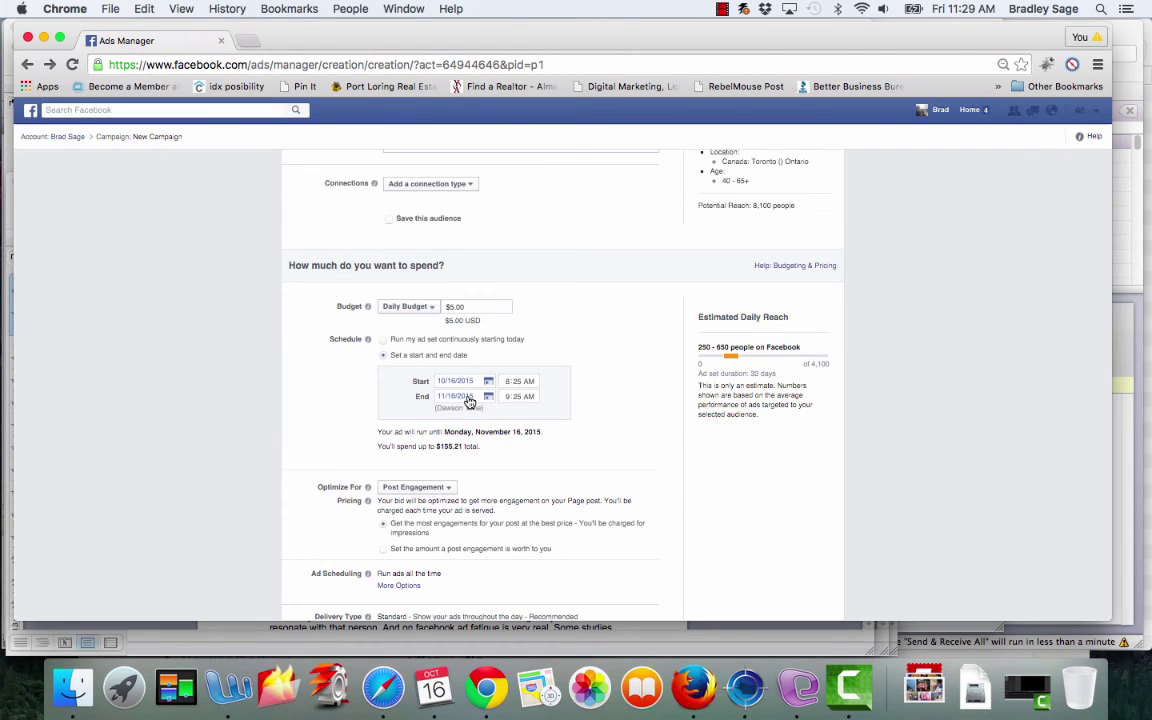
pyautogui.click(469, 400)
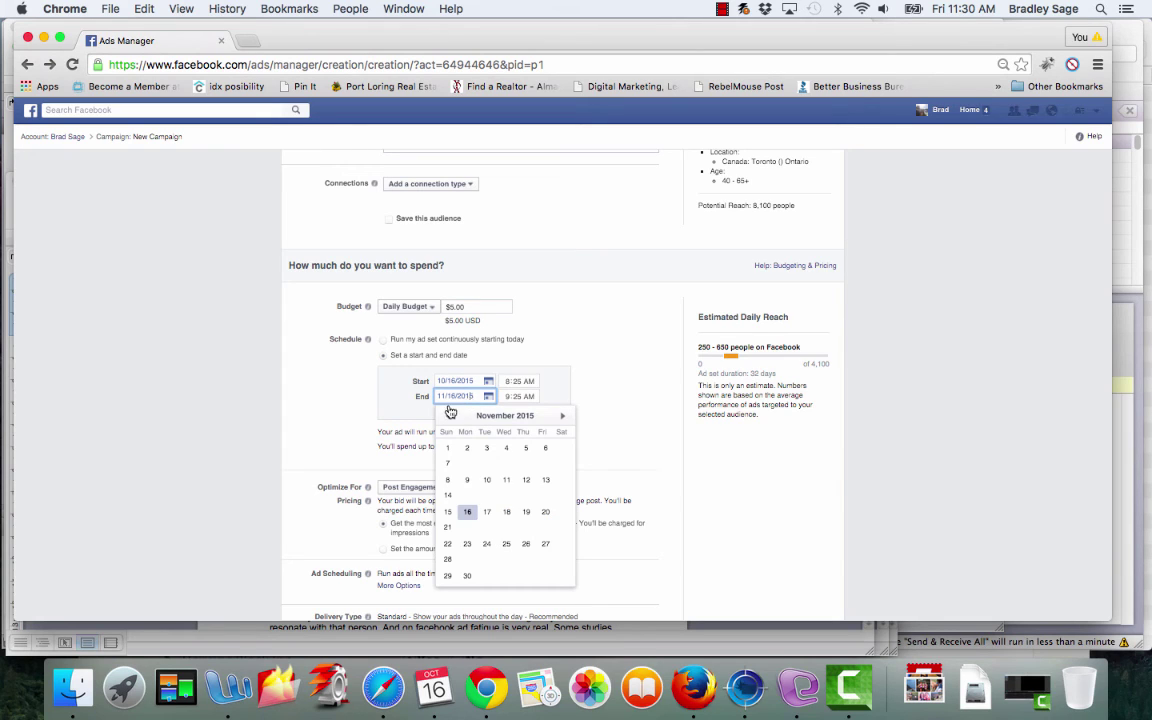
pyautogui.click(449, 418)
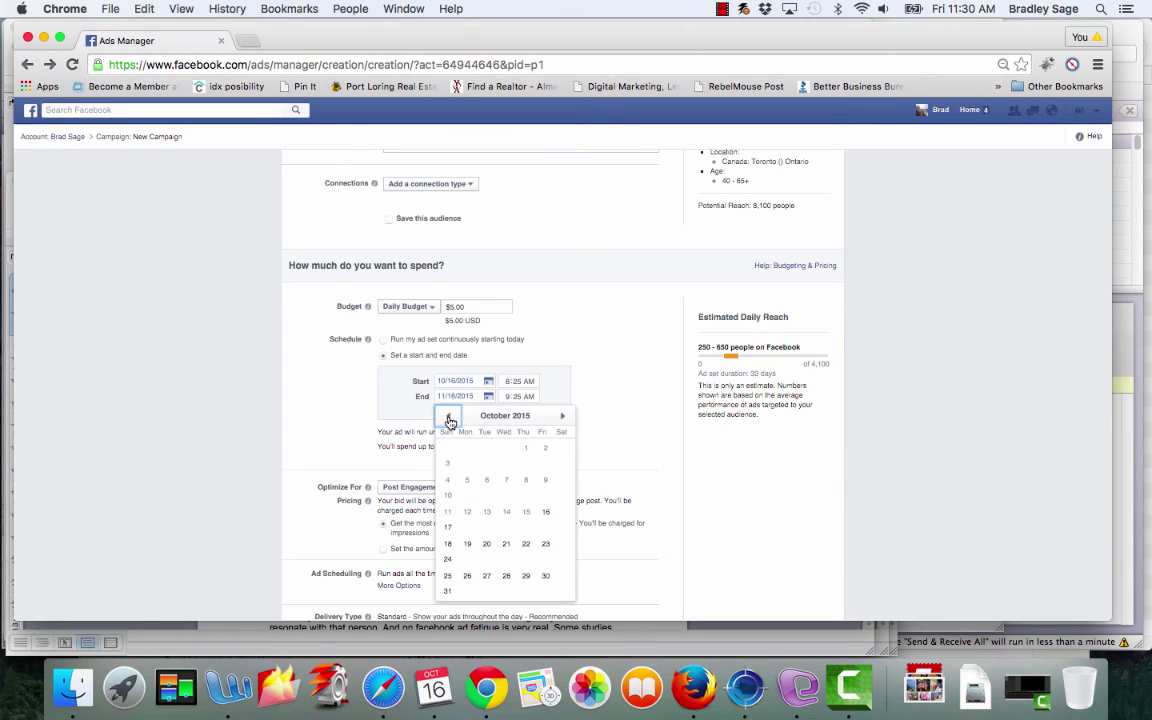
pyautogui.click(467, 547)
# Step: Check the ad preview of the boosted Lytton Park post and place the order
pyautogui.scroll(-4, 679, 509)
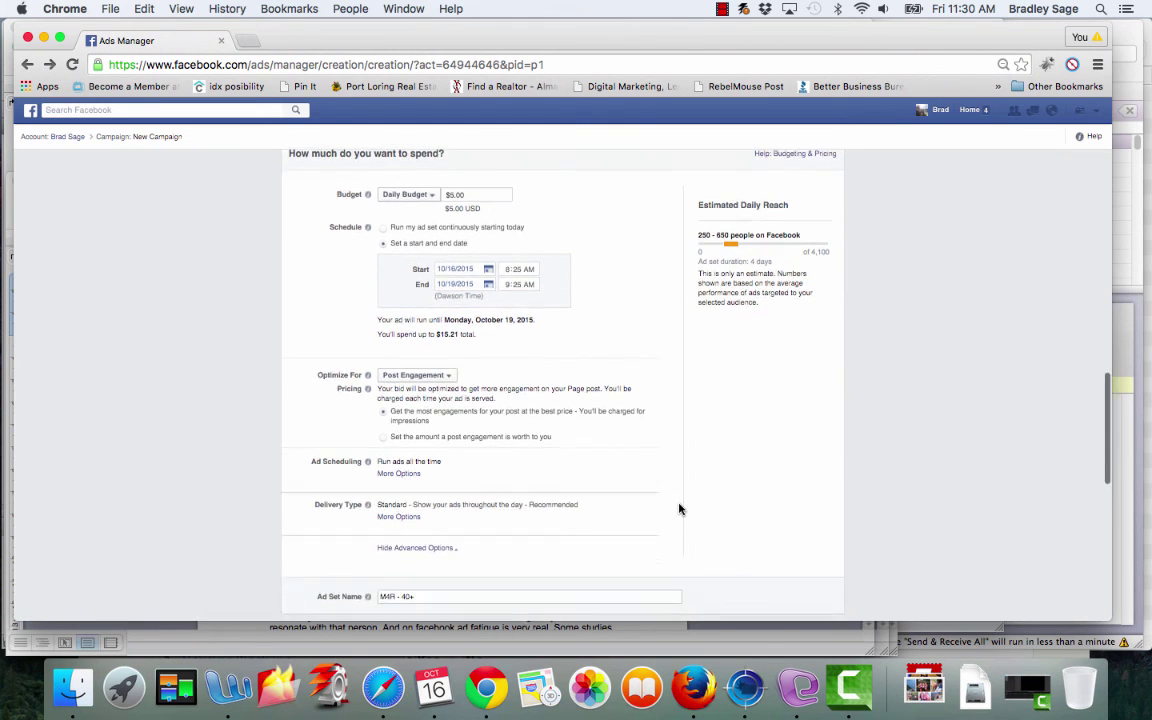
pyautogui.scroll(-5, 679, 509)
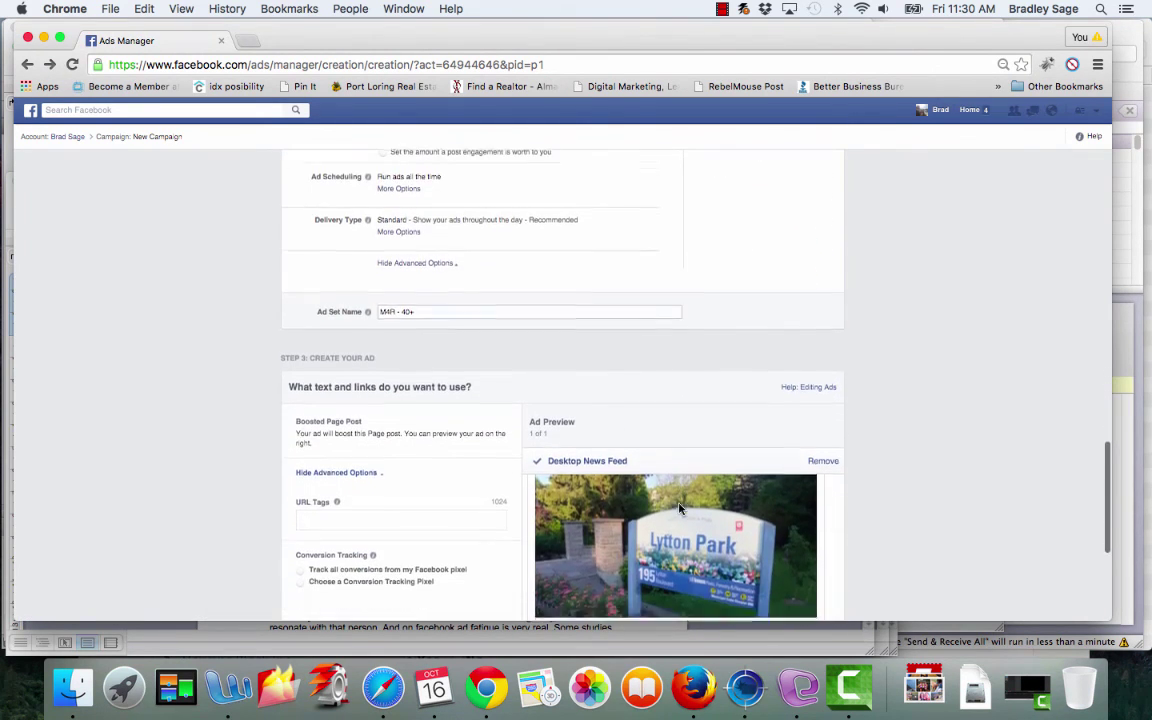
pyautogui.scroll(-4, 895, 428)
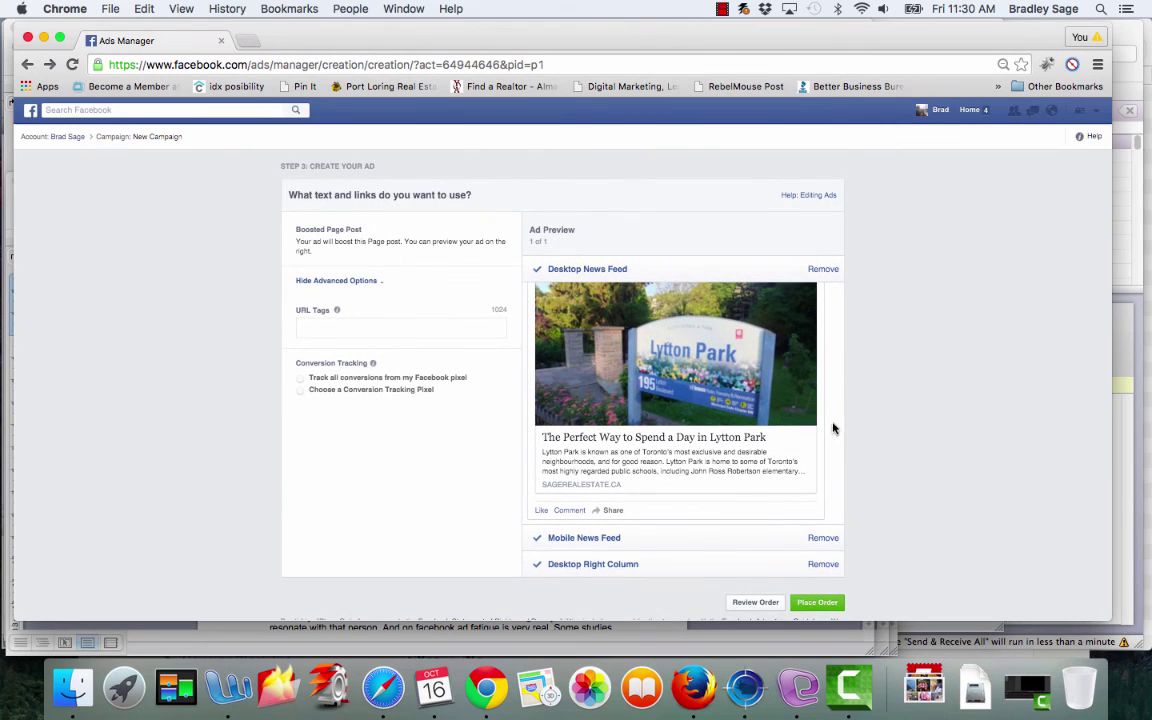
pyautogui.scroll(-2, 920, 412)
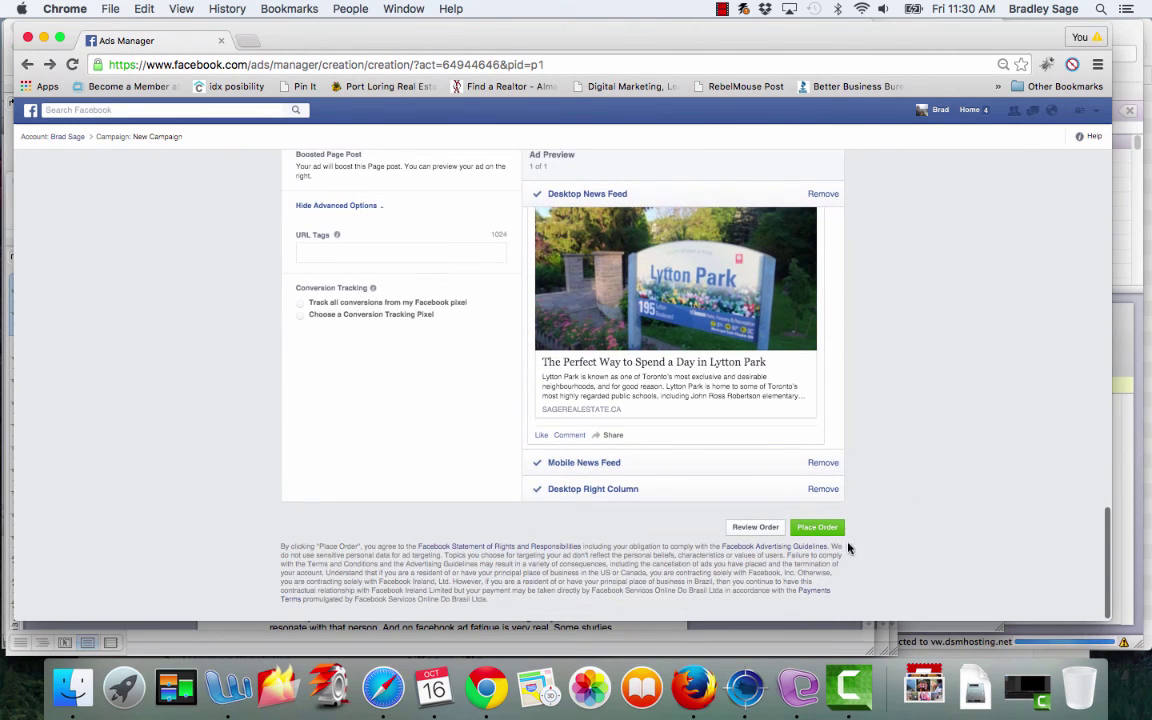
pyautogui.click(816, 527)
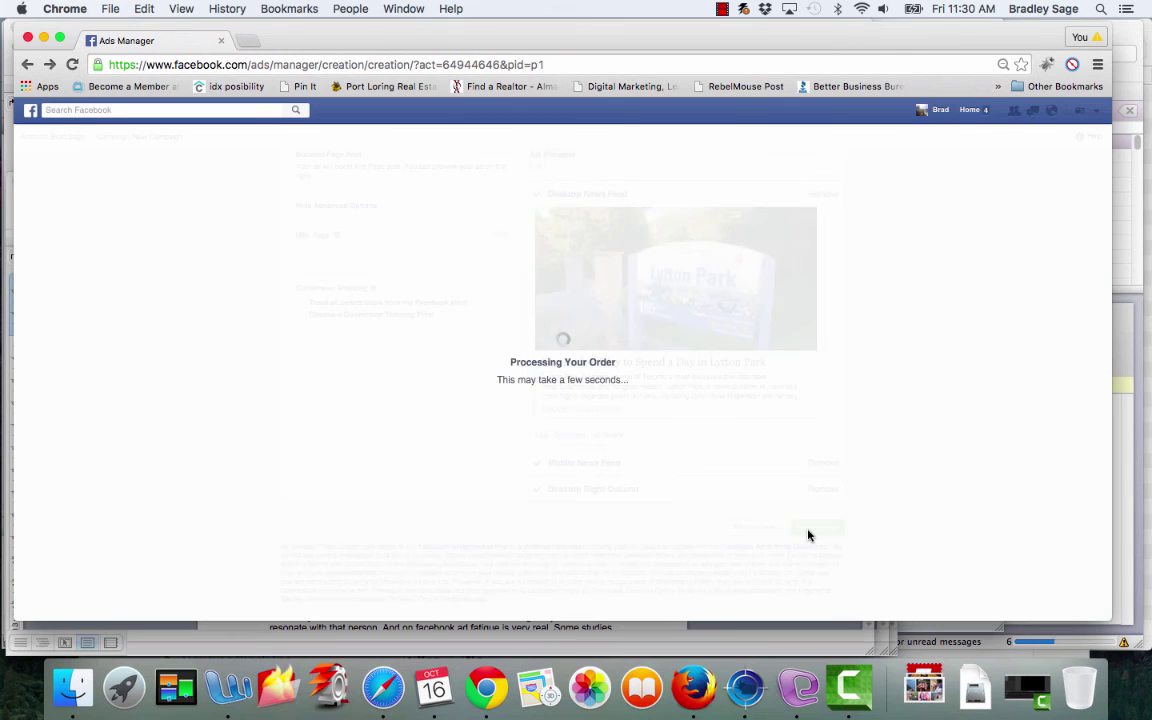